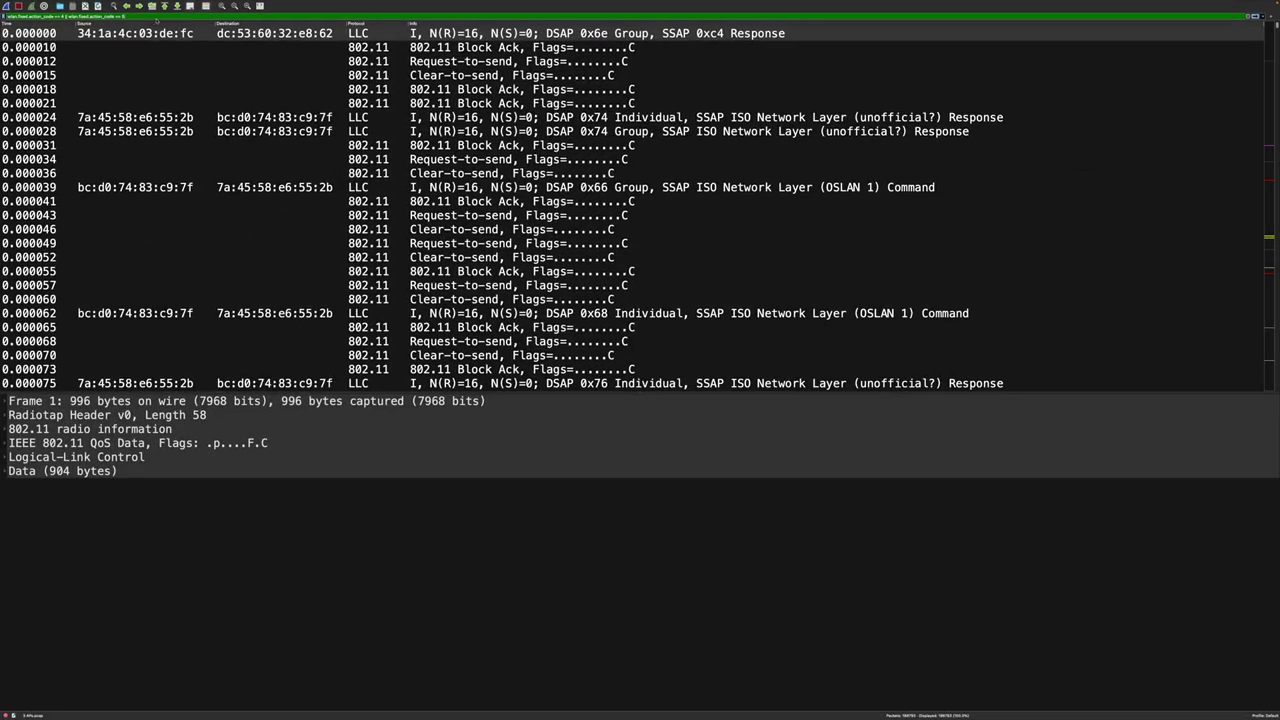
# - Apply the action-code filter and compare the two Action frames, SN=1272 and SN=5
pyautogui.press('Return')
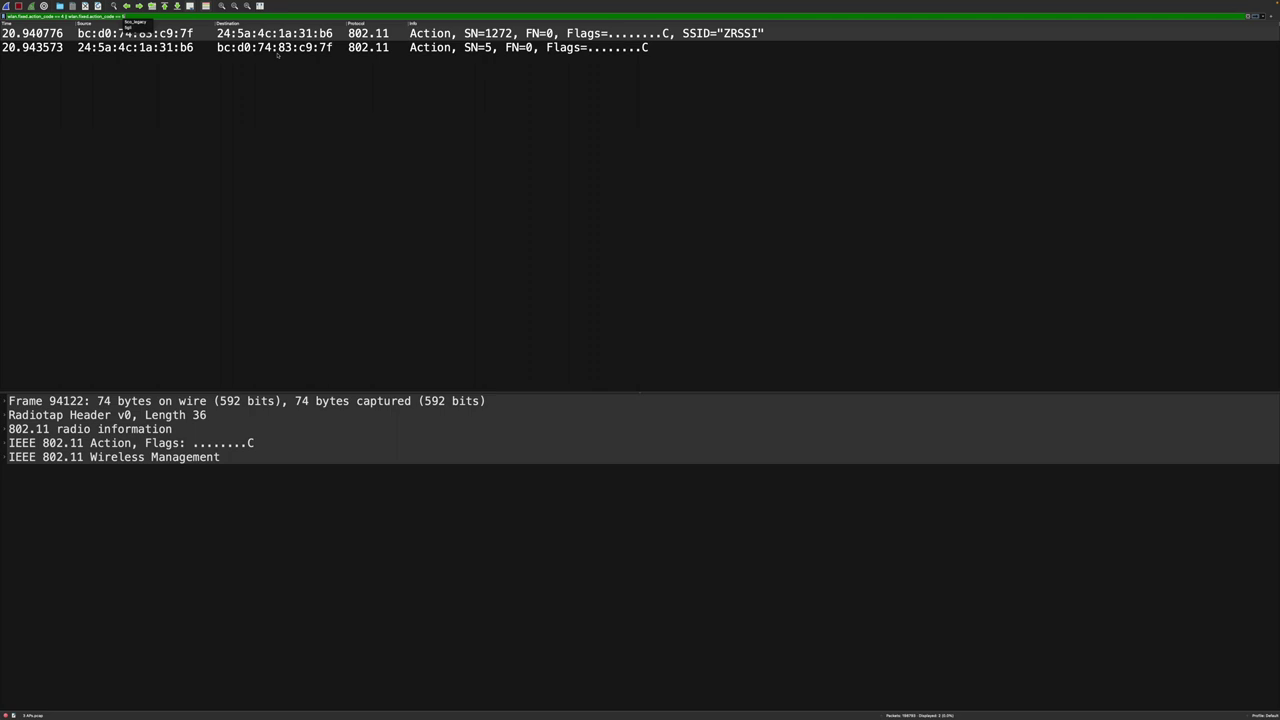
pyautogui.click(191, 33)
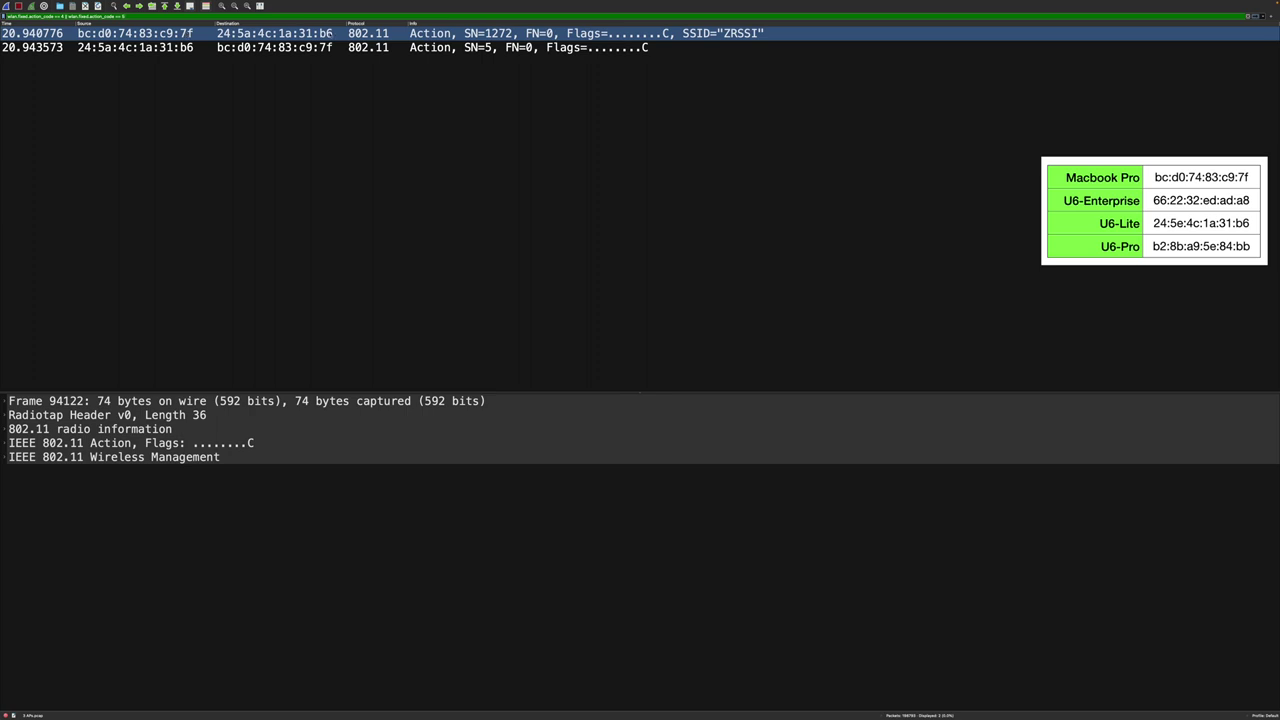
pyautogui.click(182, 48)
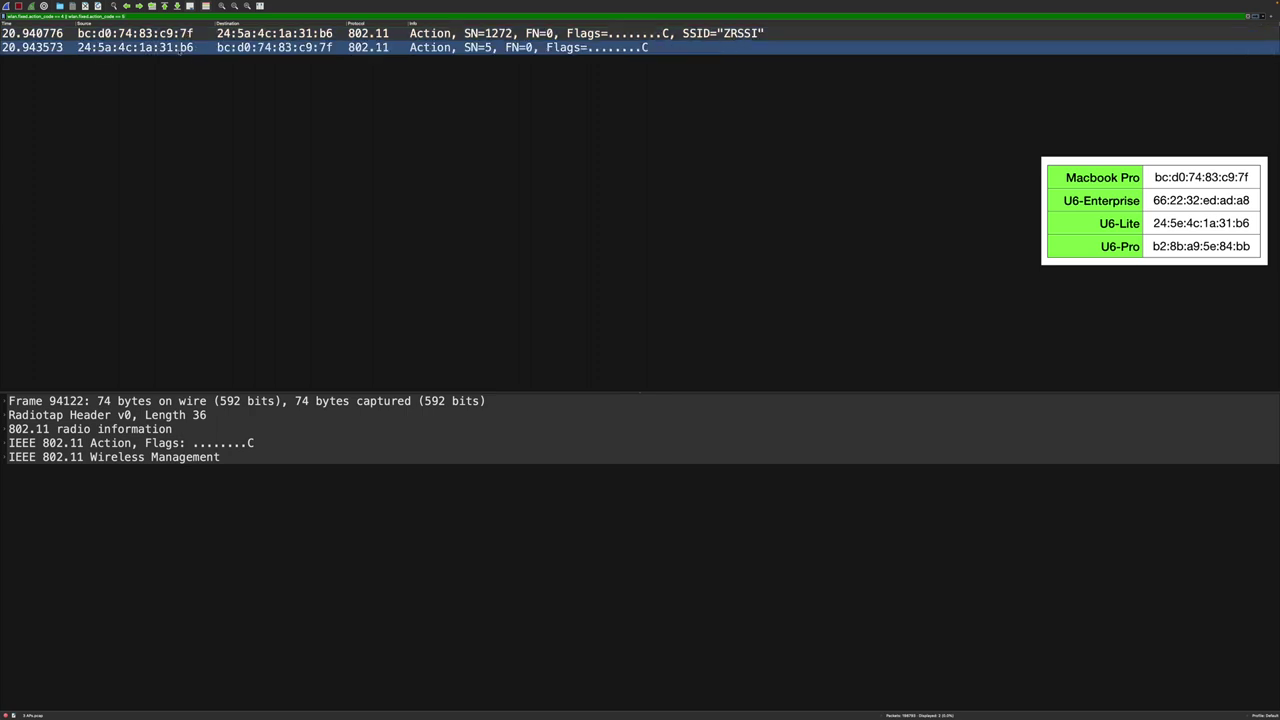
pyautogui.press('Up')
pyautogui.press('Down')
pyautogui.click(182, 33)
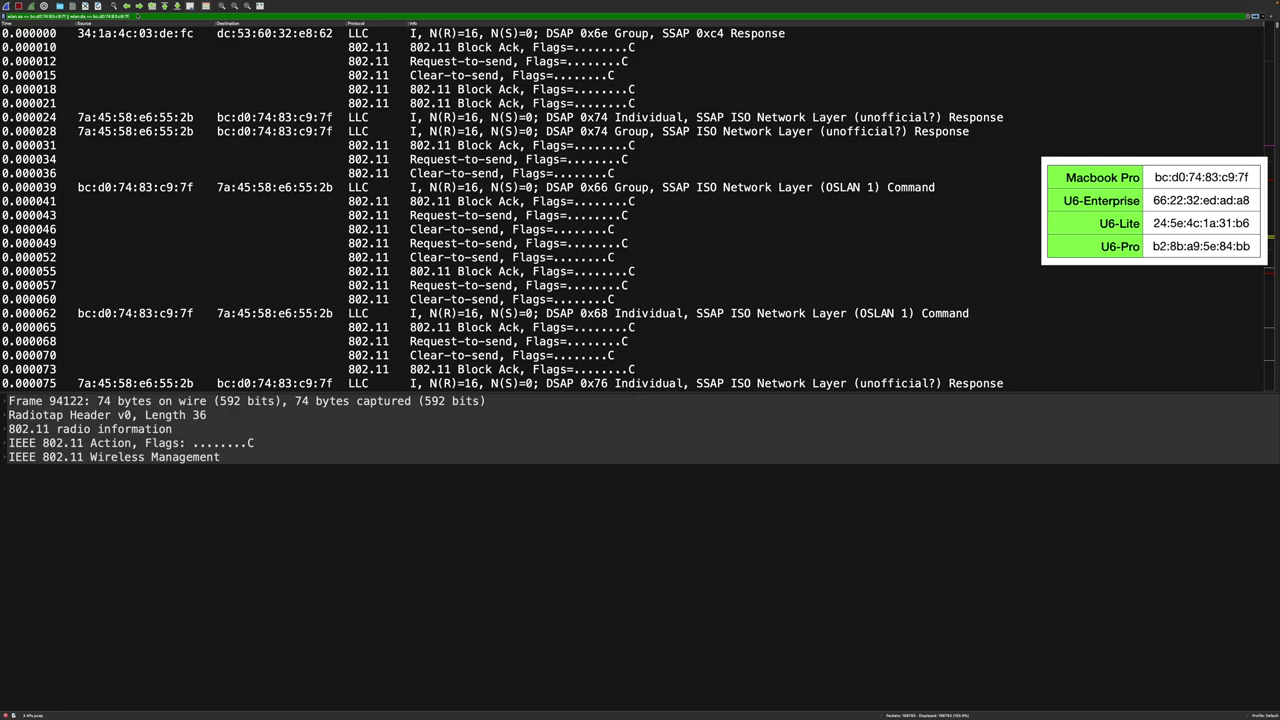
# - Filter to the MacBook's address and find its reassociation, EAPOL and Action frames near 20.9 s
pyautogui.press('Return')
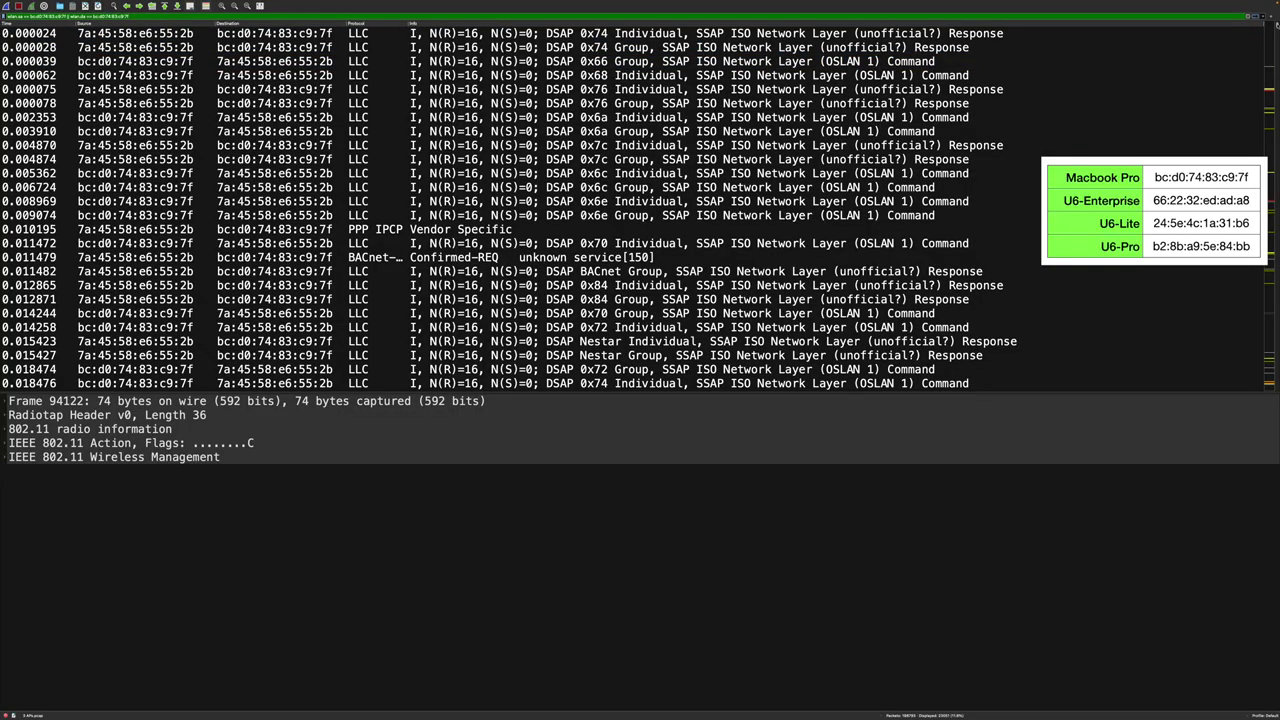
pyautogui.scroll(-20, 640, 205)
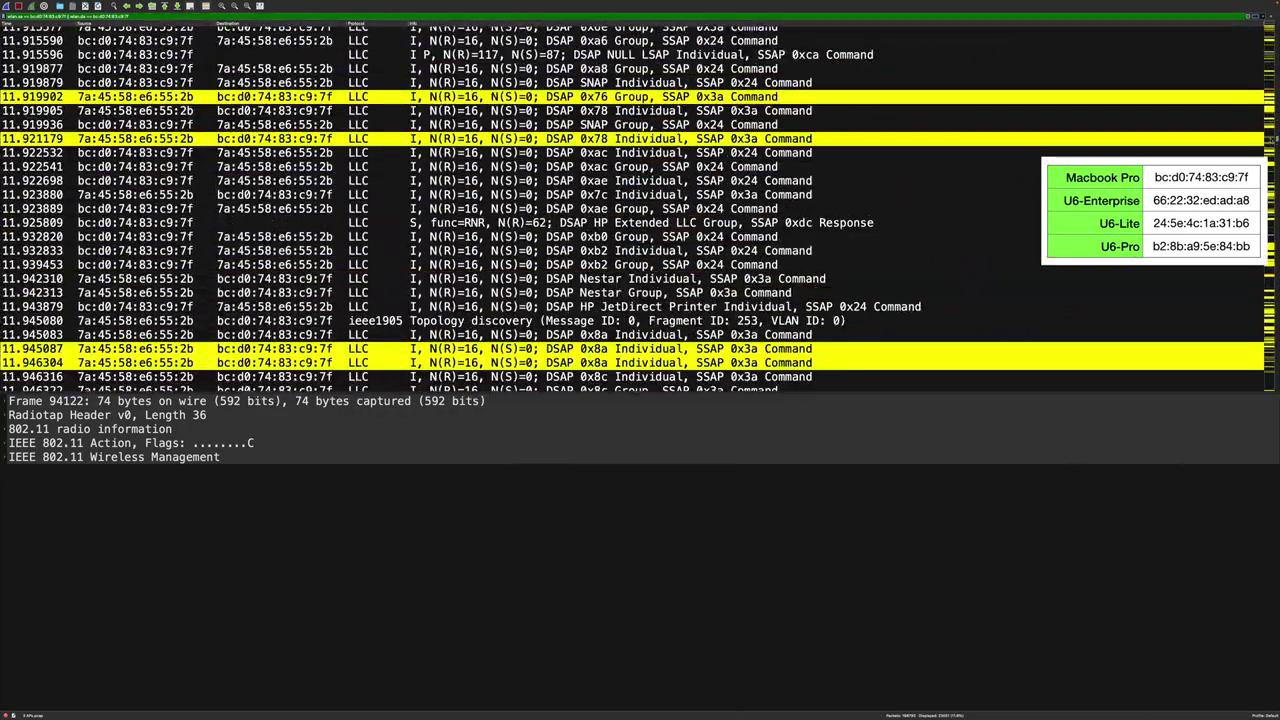
pyautogui.scroll(-20, 640, 205)
pyautogui.scroll(3, 640, 208)
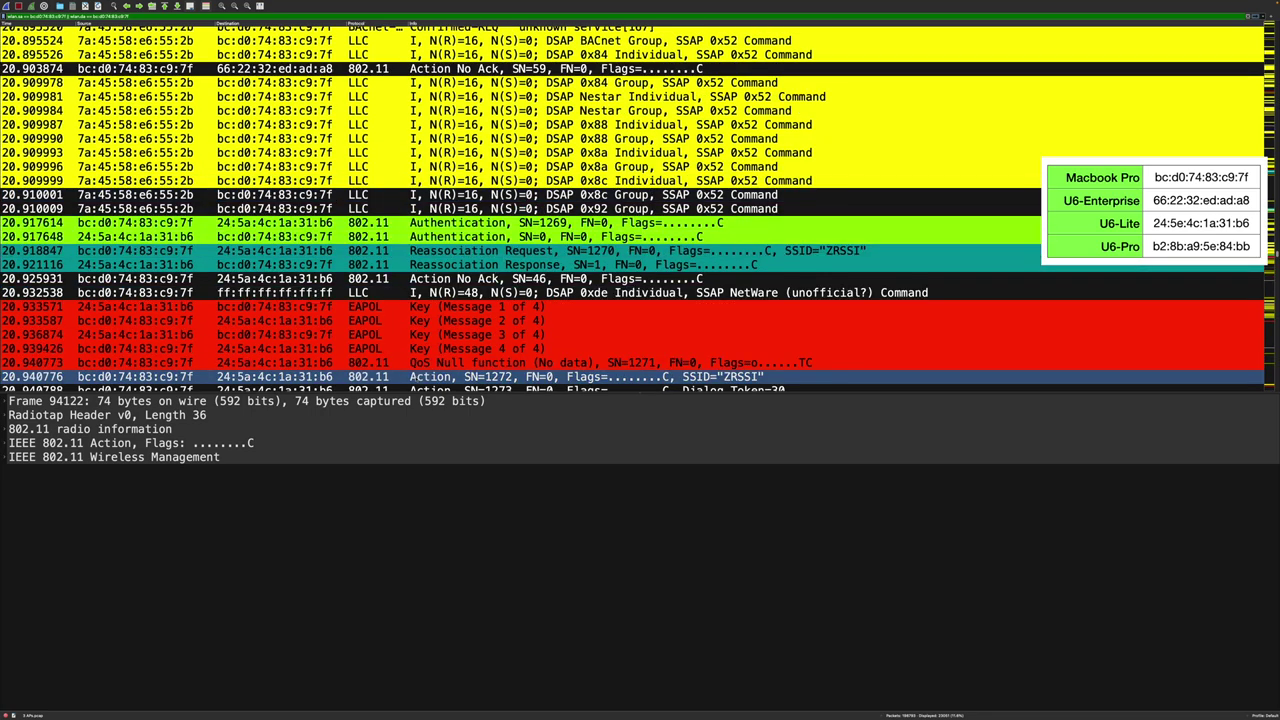
pyautogui.scroll(3, 425, 307)
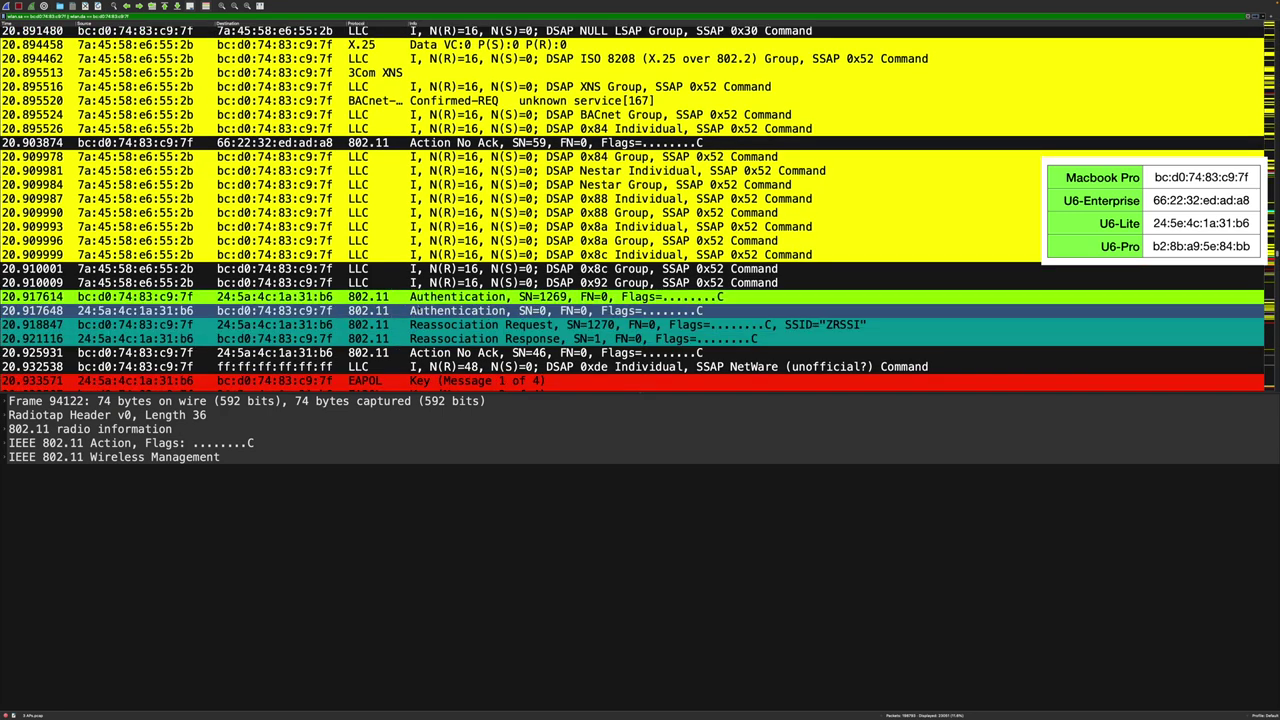
pyautogui.scroll(-3, 431, 312)
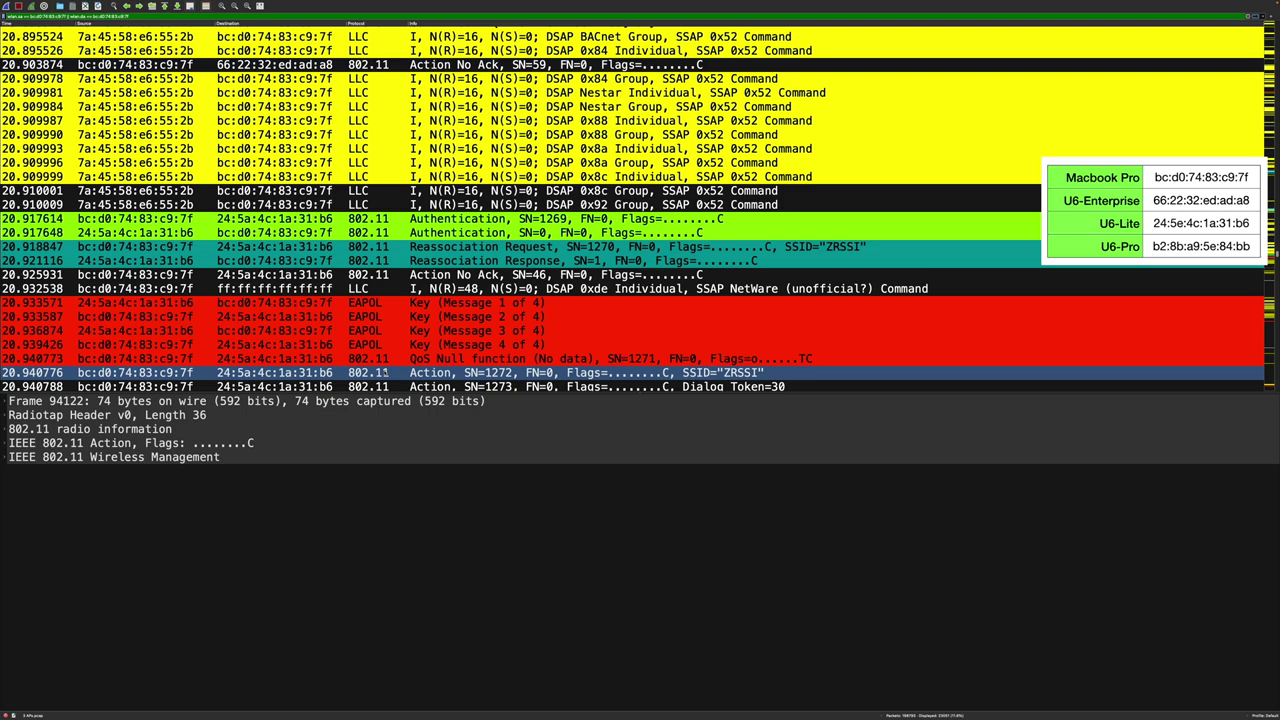
pyautogui.scroll(5, 385, 372)
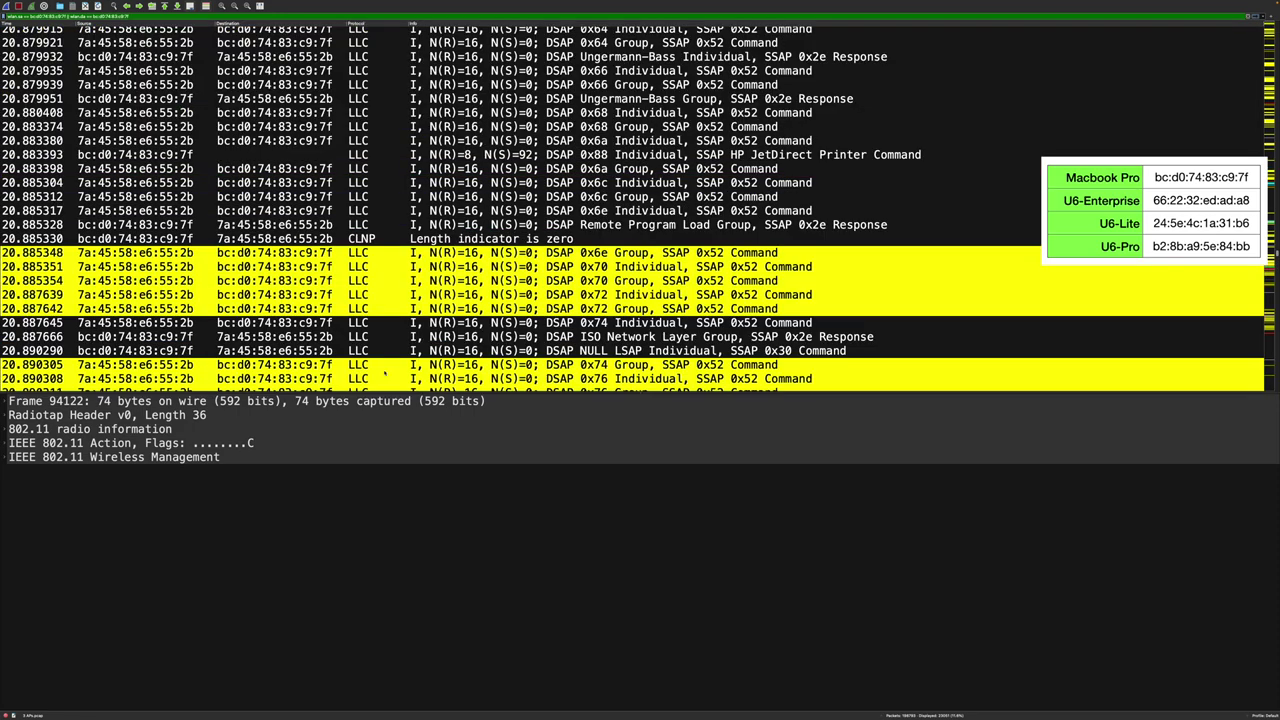
pyautogui.scroll(5, 384, 372)
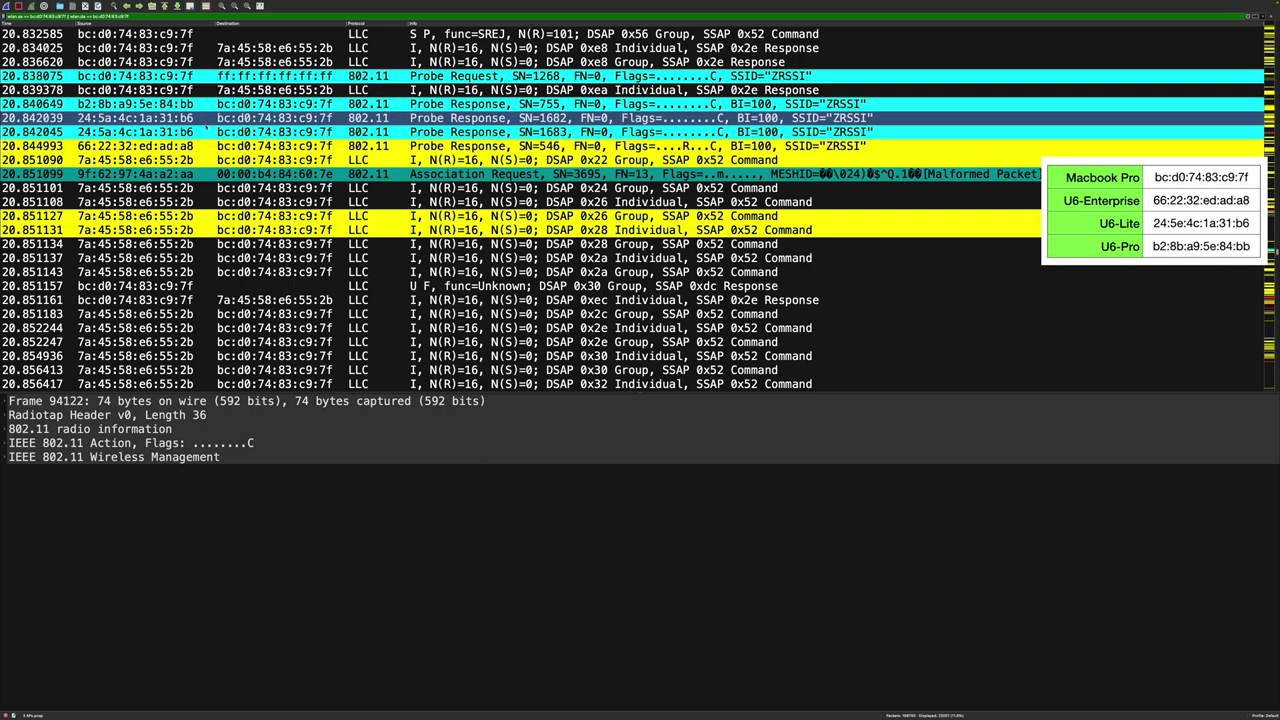
pyautogui.scroll(-10, 275, 210)
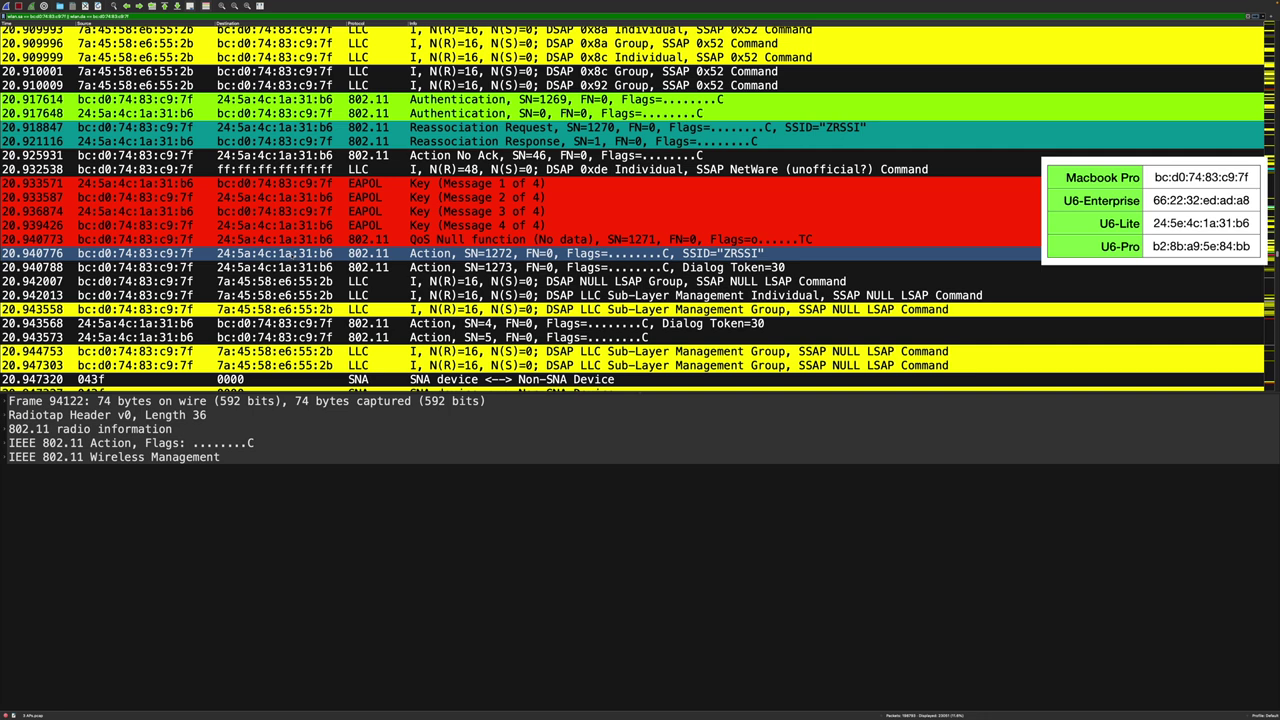
# - Select the SN=5 Neighbor Report Response frame and expand its Tagged parameters
pyautogui.click(400, 253)
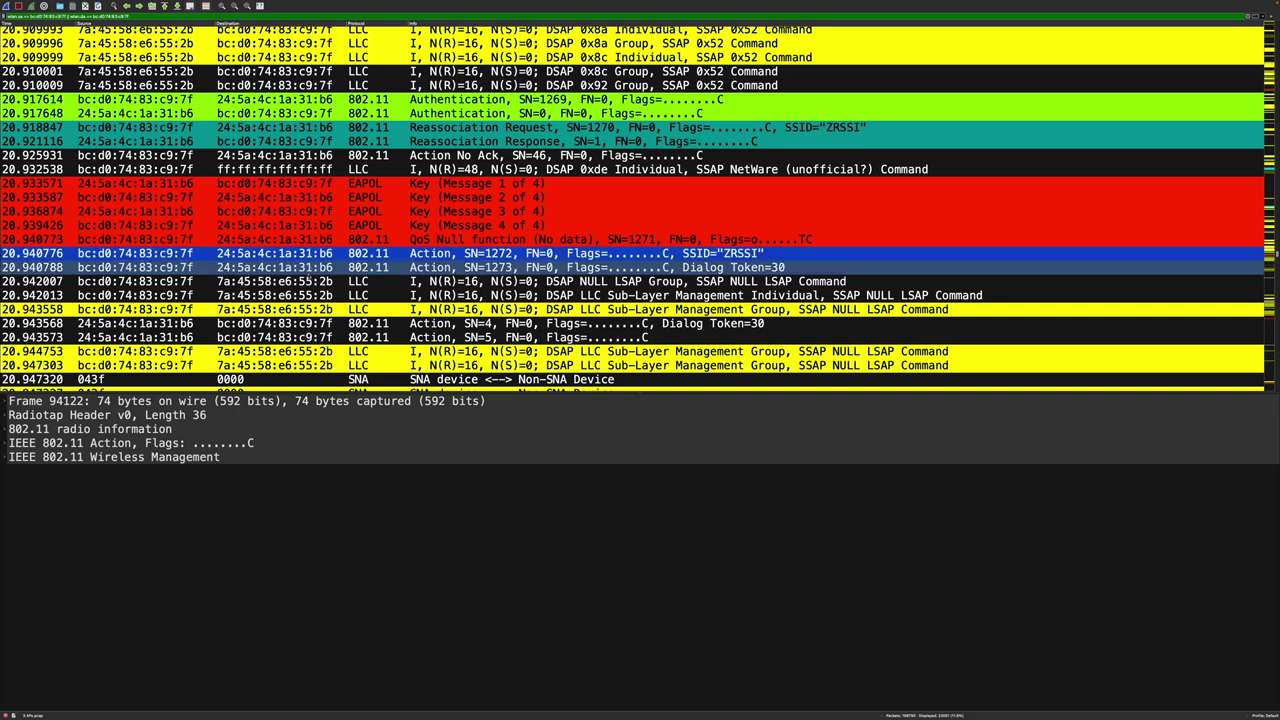
pyautogui.click(500, 337)
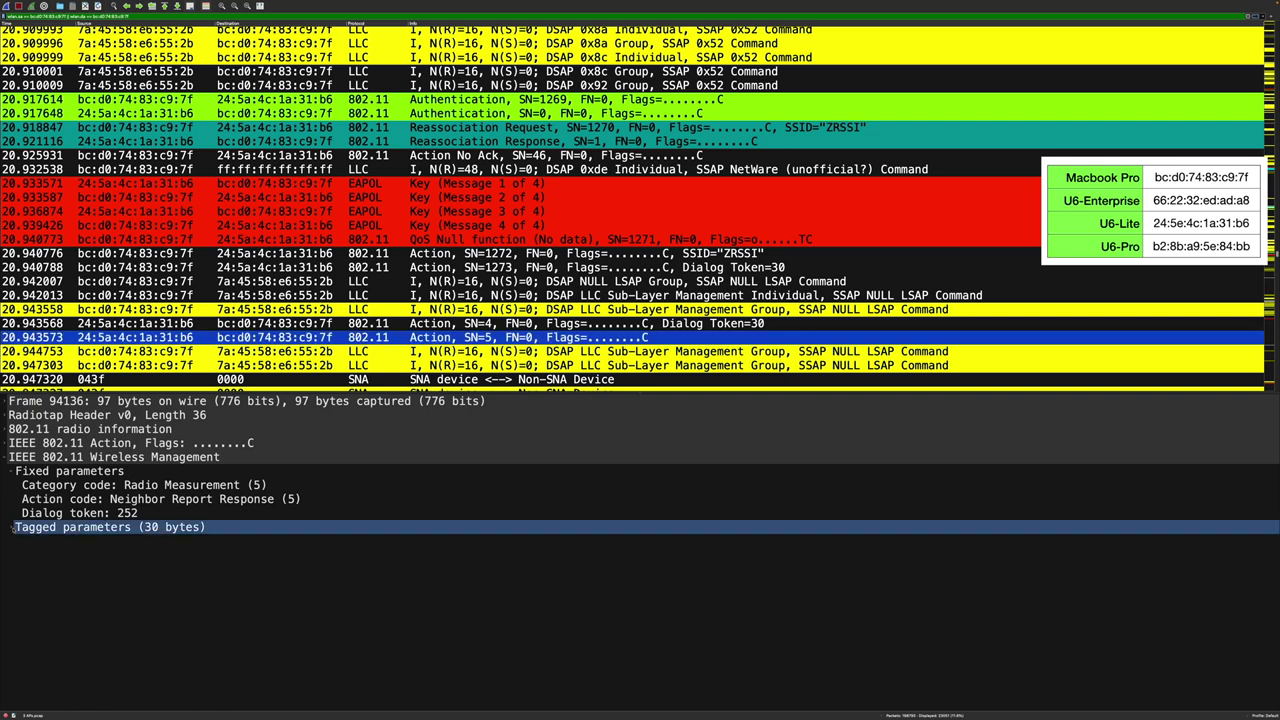
pyautogui.press('Right')
pyautogui.press('Down')
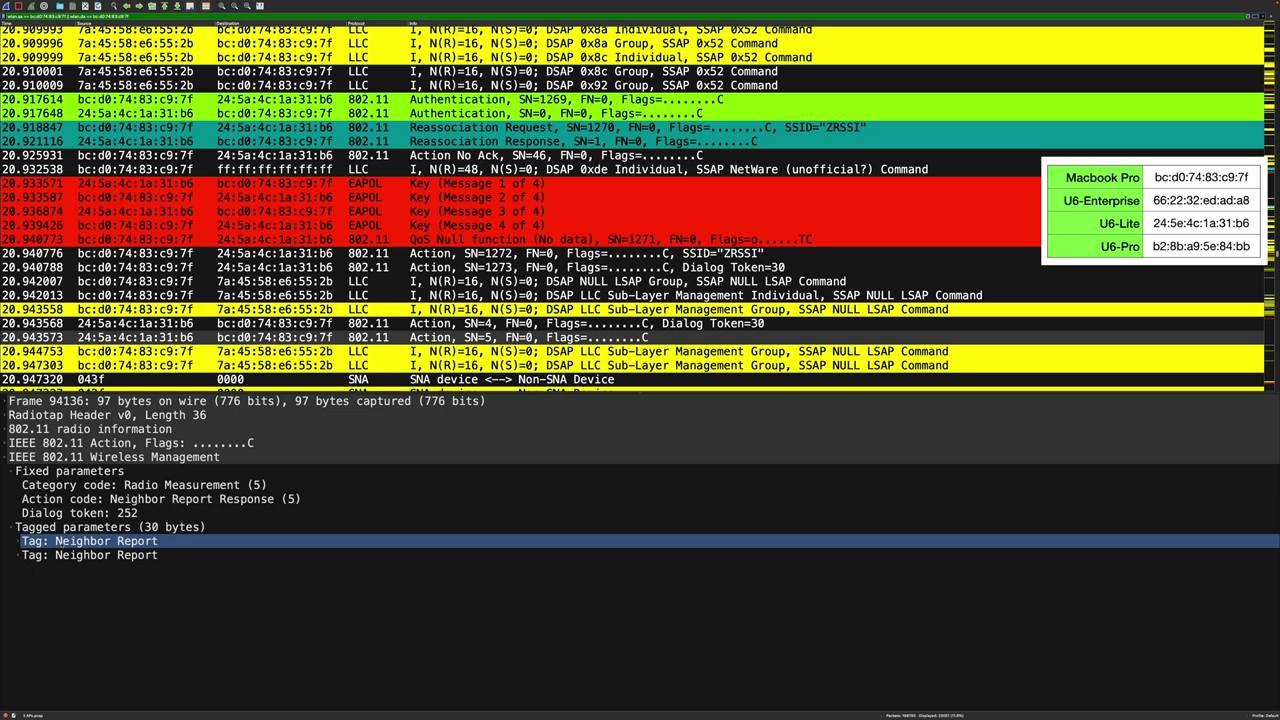
# - Expand both Neighbor Report tags to show BSSIDs 66:22:32:ed:ad:a8 and b2:8b:a9:5e:84:bb
pyautogui.click(53, 541)
pyautogui.press('Right')
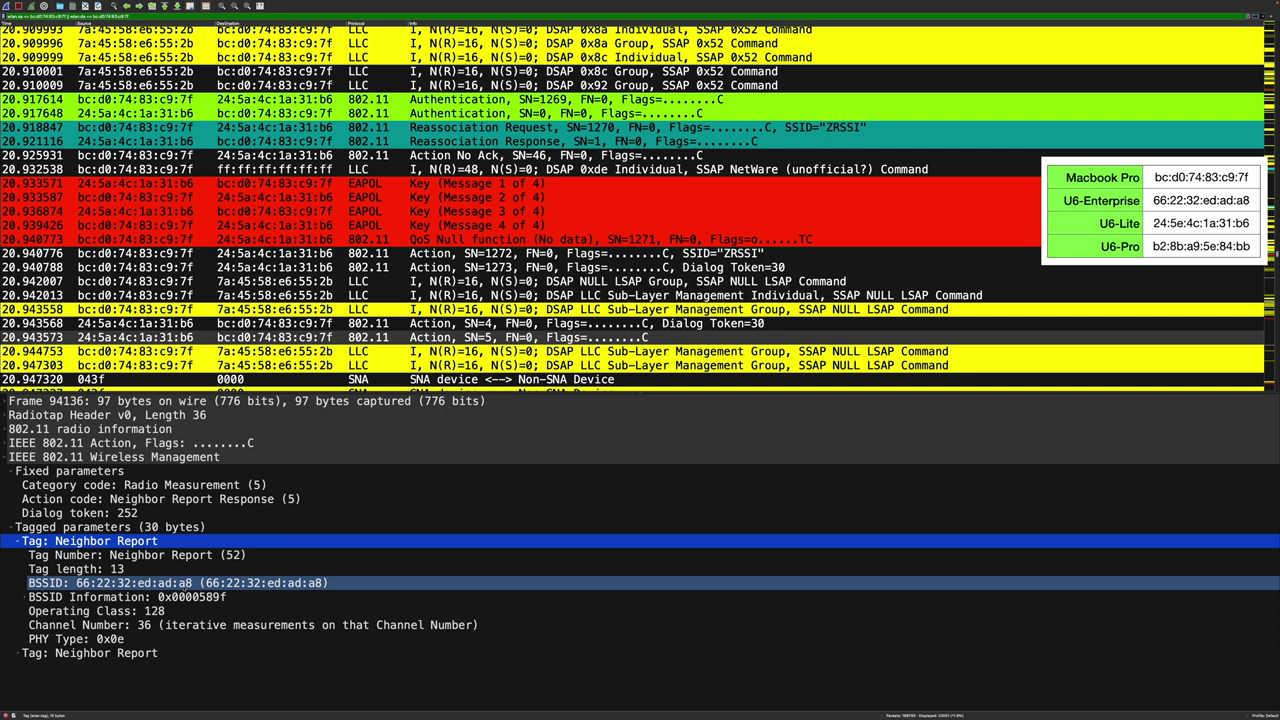
pyautogui.press('Down')
pyautogui.press('Down')
pyautogui.press('Down')
pyautogui.press('Down')
pyautogui.press('Down')
pyautogui.press('Right')
pyautogui.press('Down')
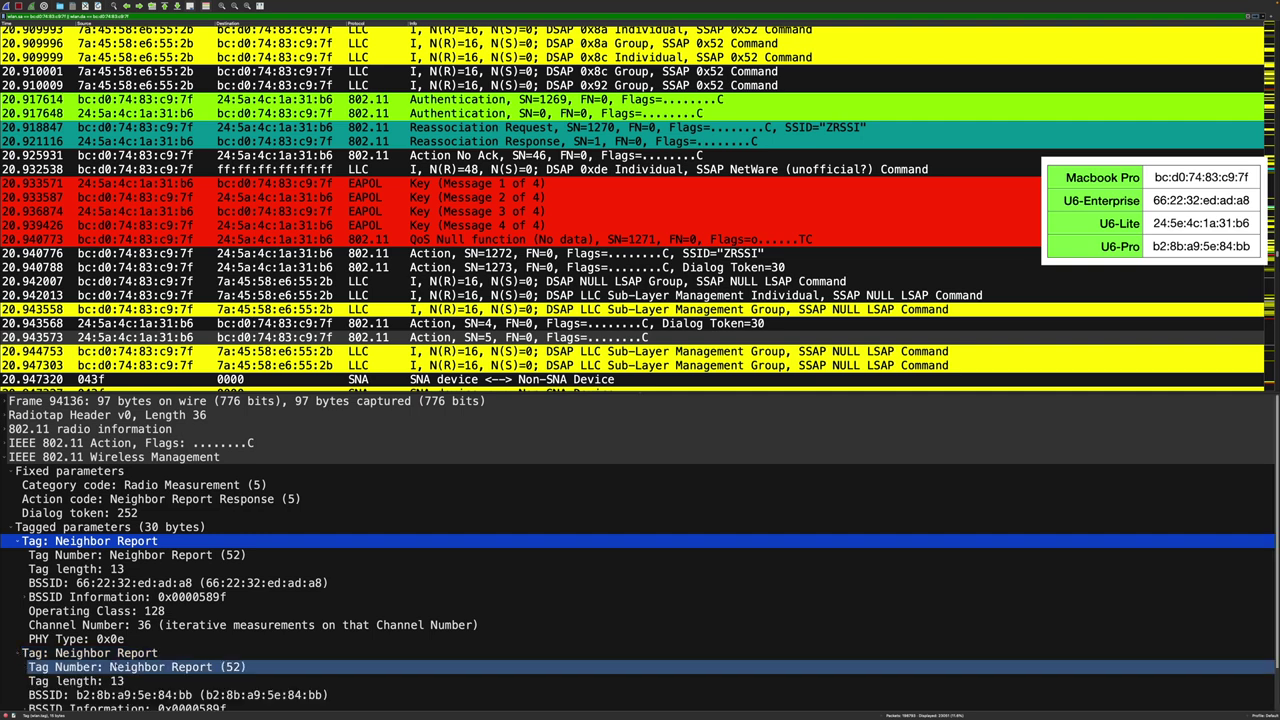
pyautogui.press('Down')
pyautogui.press('Down')
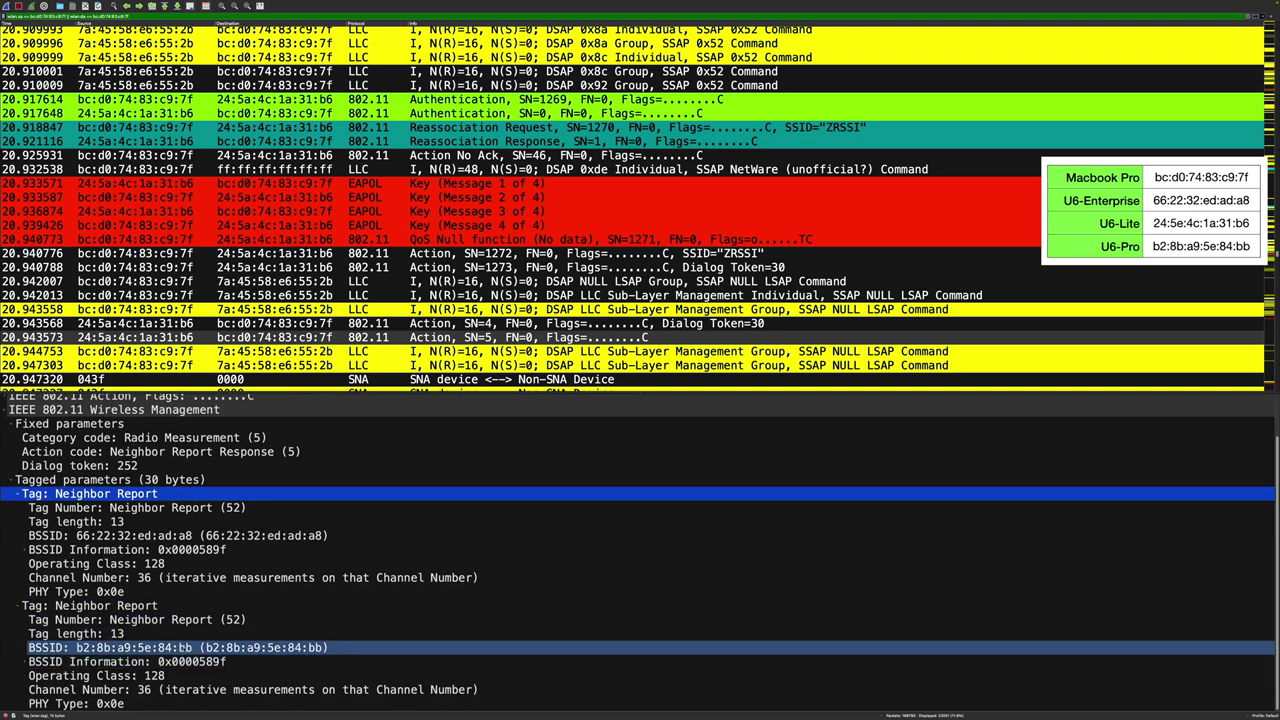
pyautogui.press('Up')
pyautogui.press('Up')
pyautogui.press('Up')
pyautogui.press('Up')
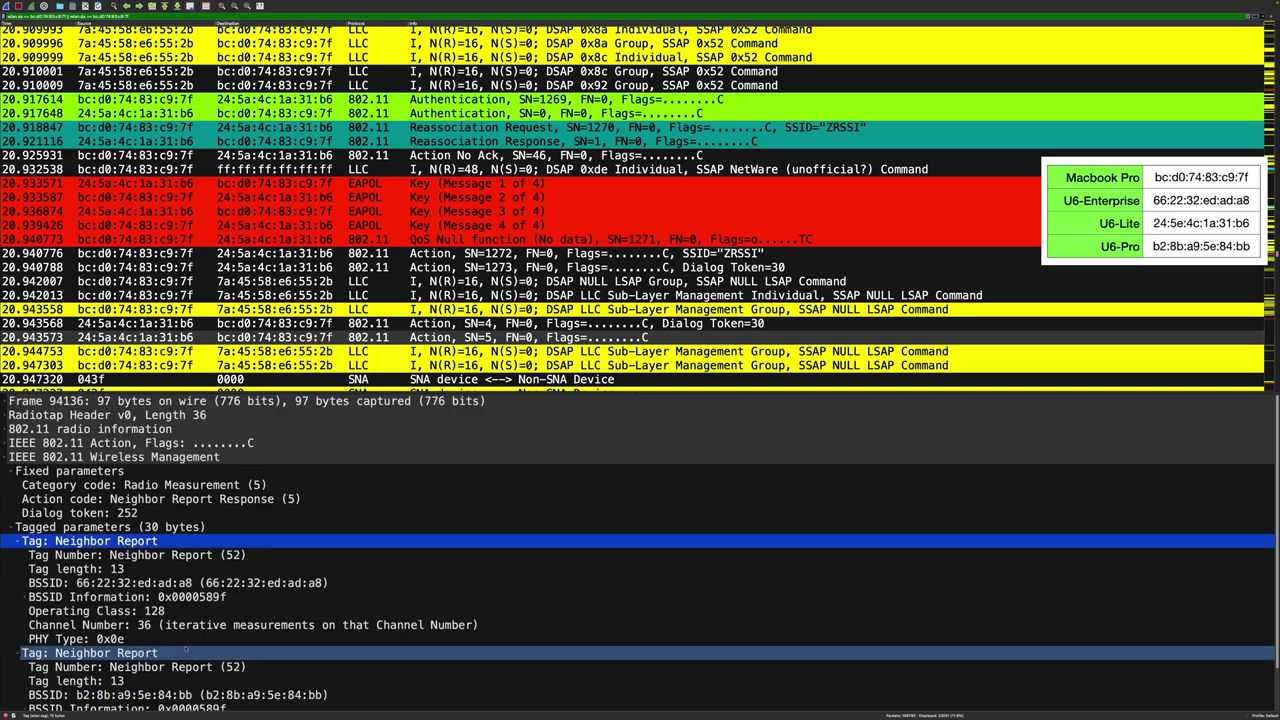